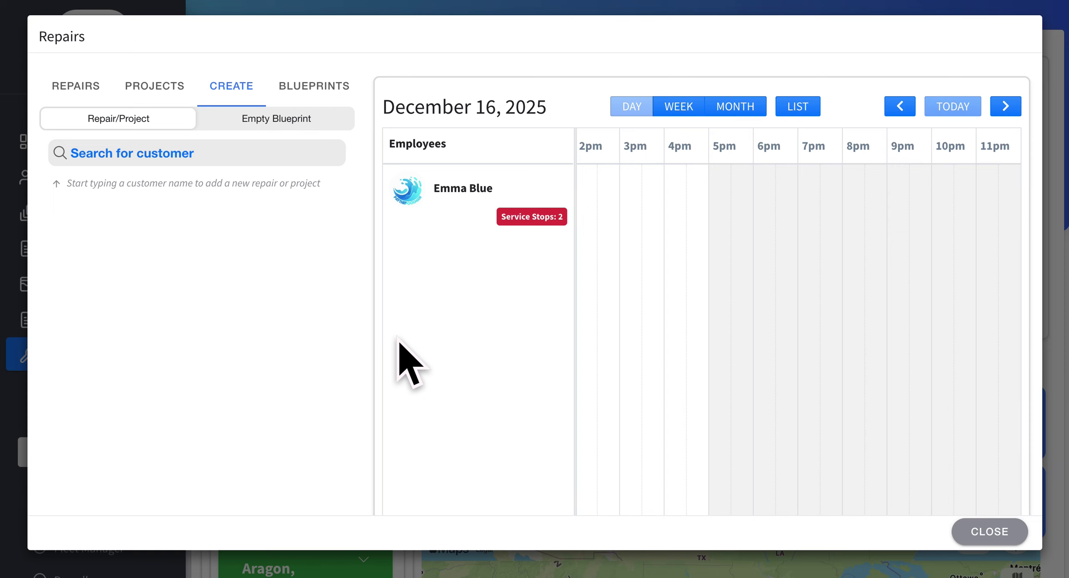
Show the calendar by month and begin an empty blueprint named "Testing Blueprint", keeping its length at 1 Day.
left_click(750, 108)
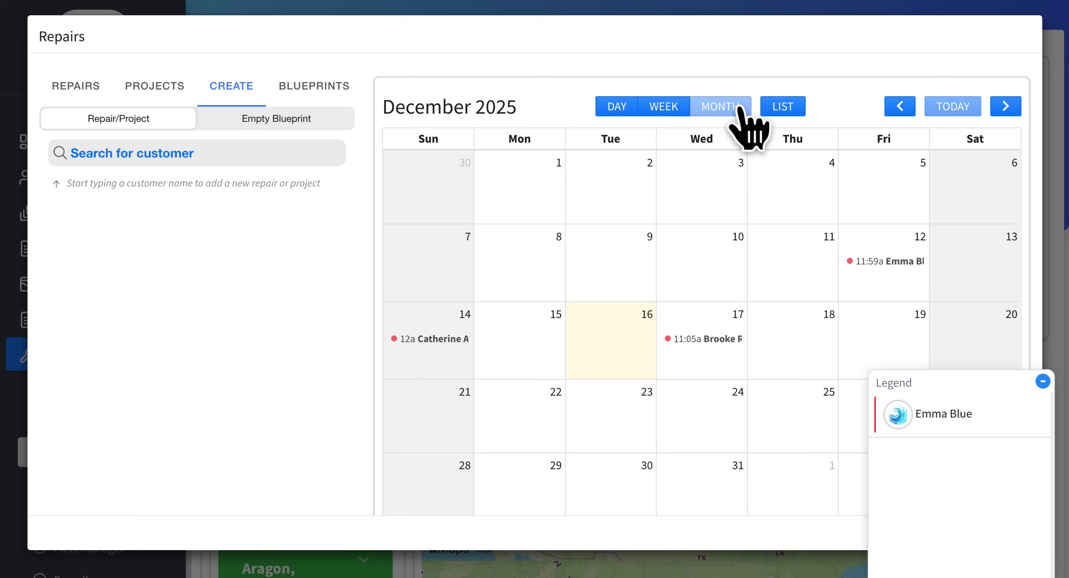
left_click(322, 119)
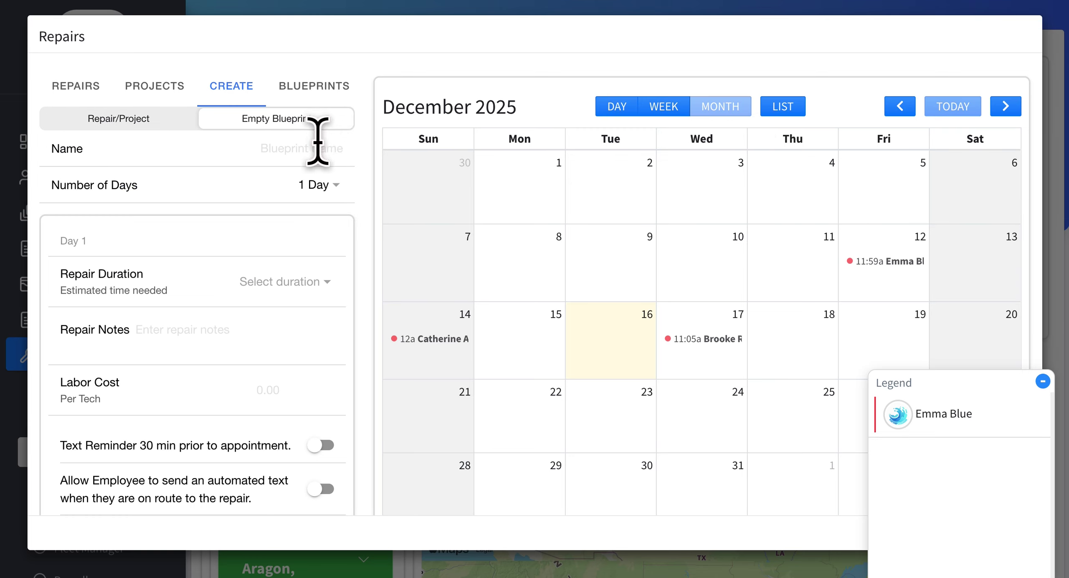
left_click(319, 144)
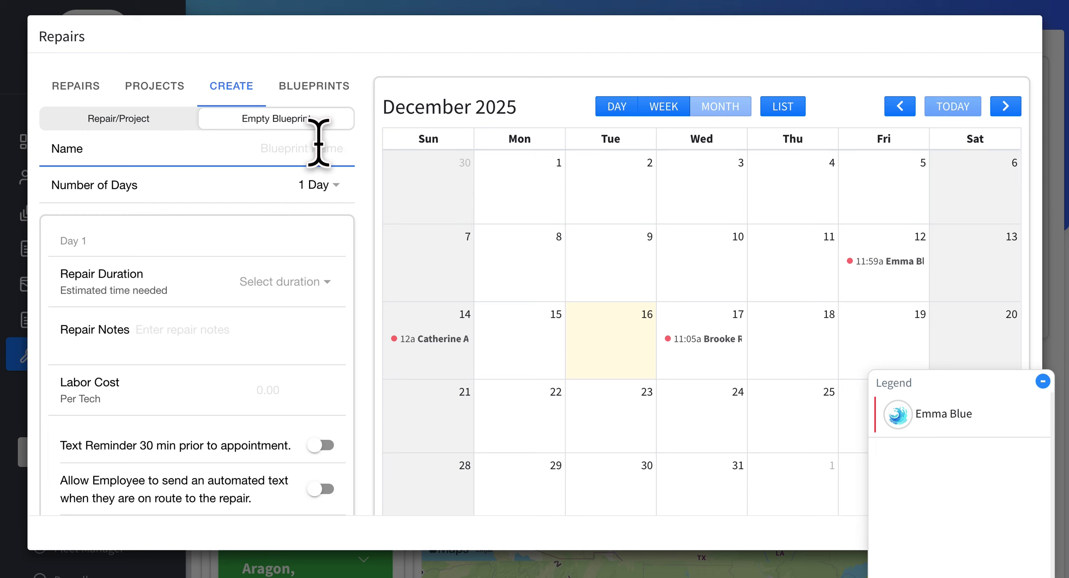
type("Testing B")
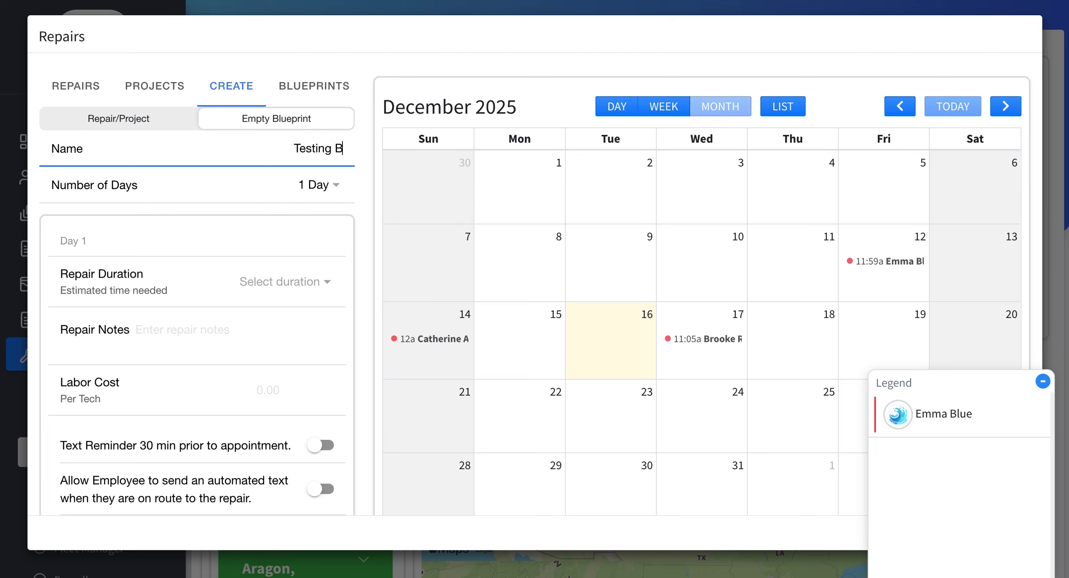
type("lueprint")
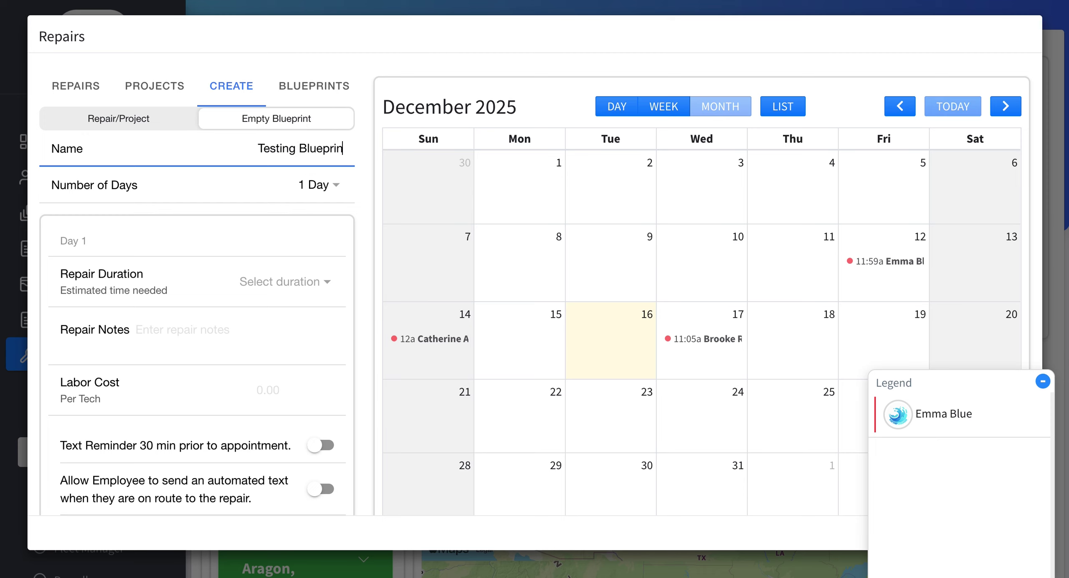
left_click(337, 185)
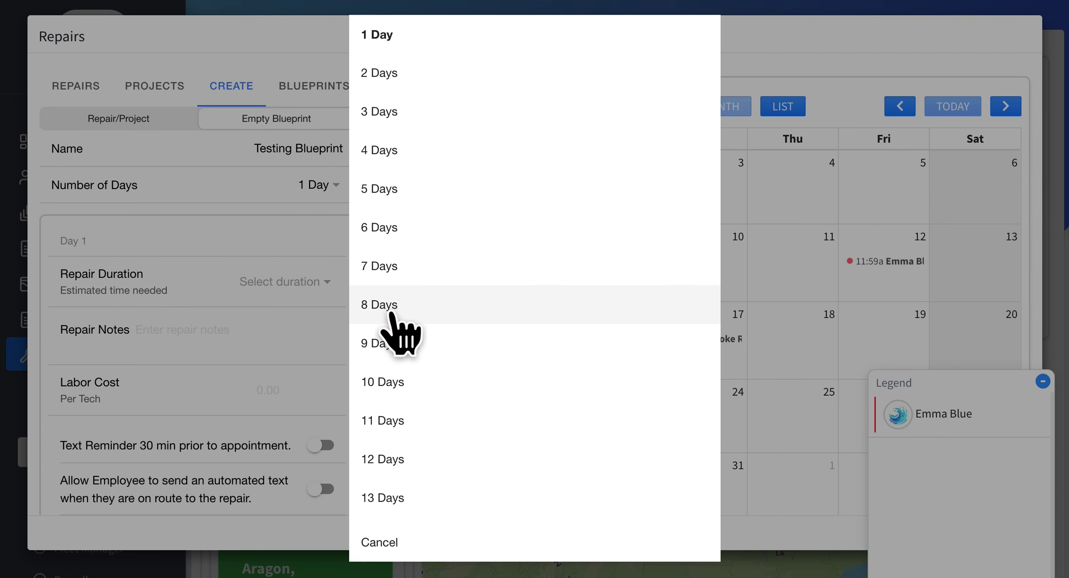
left_click(293, 234)
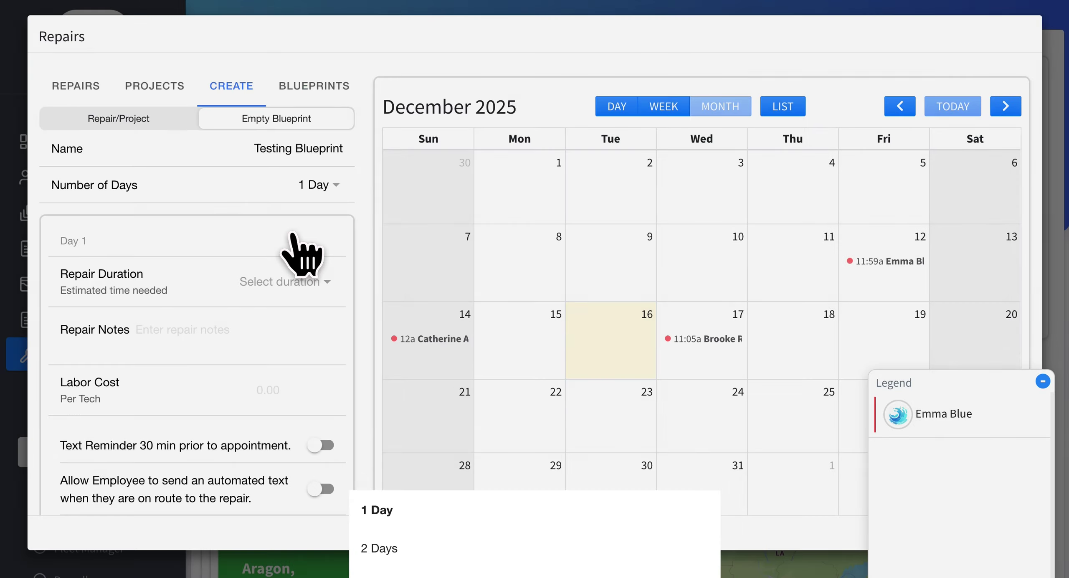
Set the blueprint's Day 1 repair duration to 1 hour 15 minutes and enter the repair notes "notes for tech!!!".
scroll(292, 235, "down", 2)
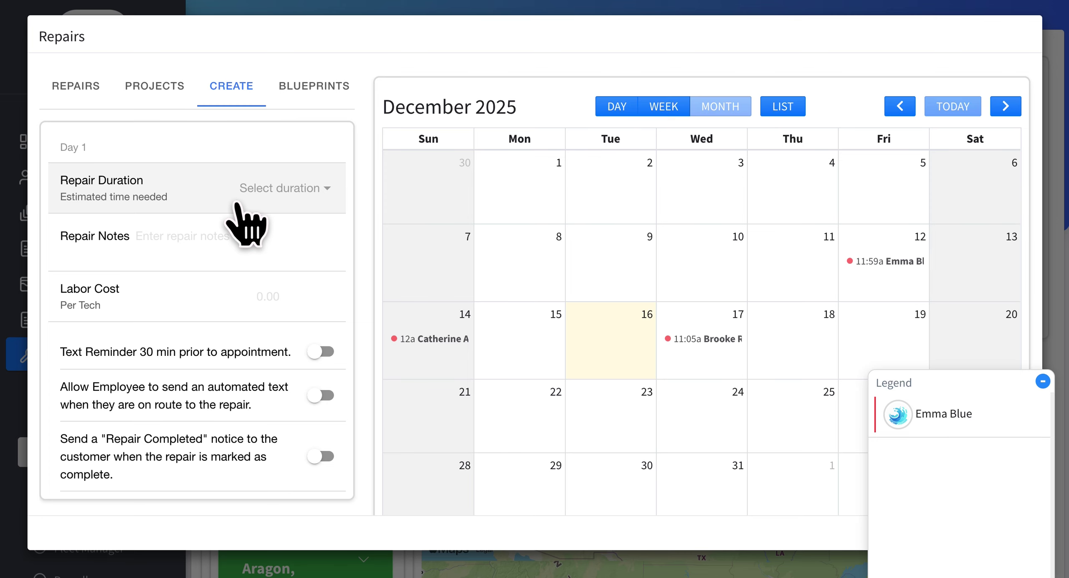
left_click(237, 207)
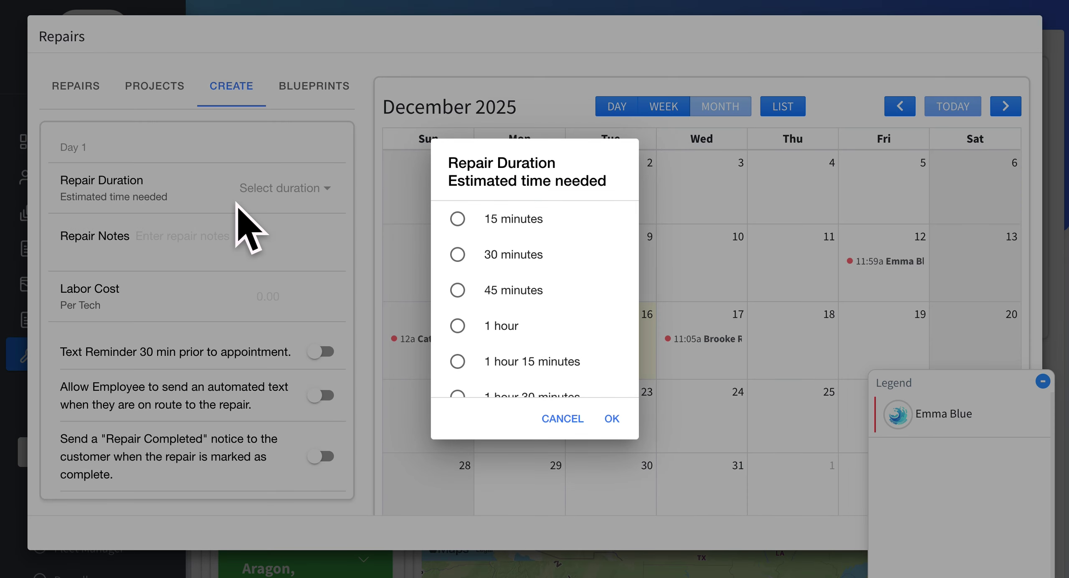
left_click(500, 363)
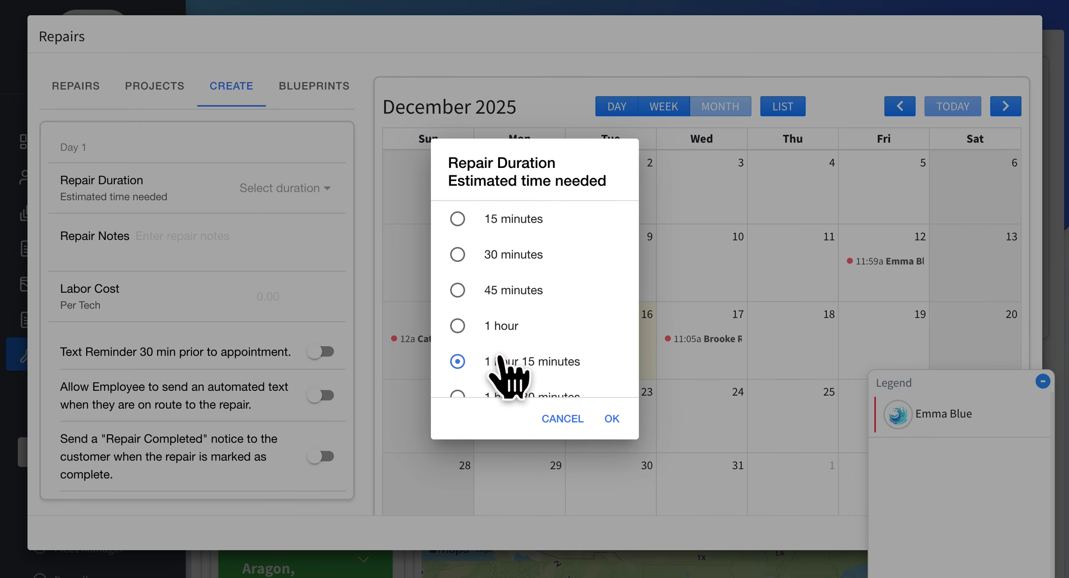
left_click(610, 418)
left_click(227, 245)
type("note")
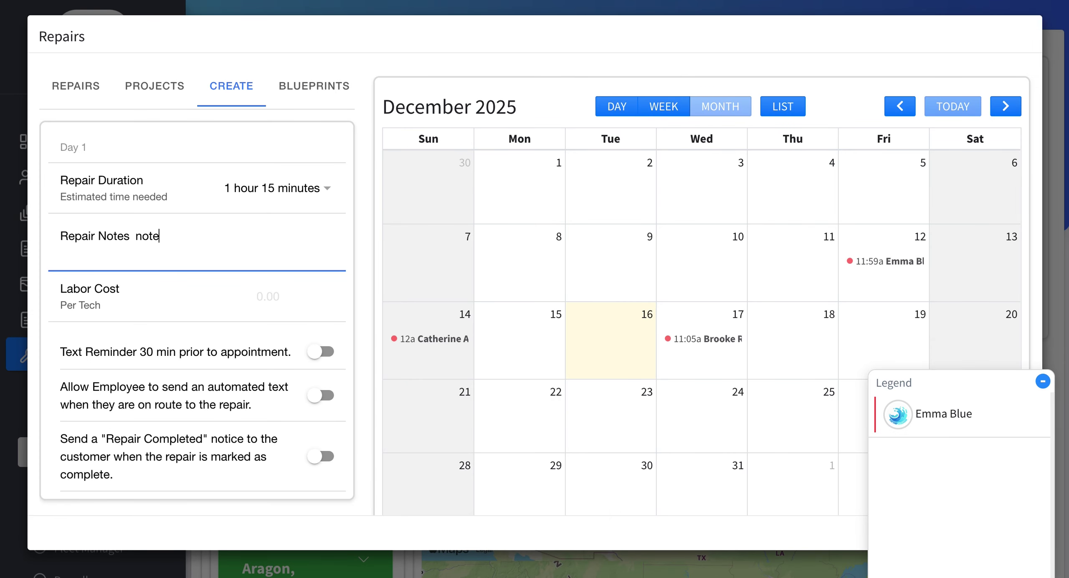
type("s for tech!!!")
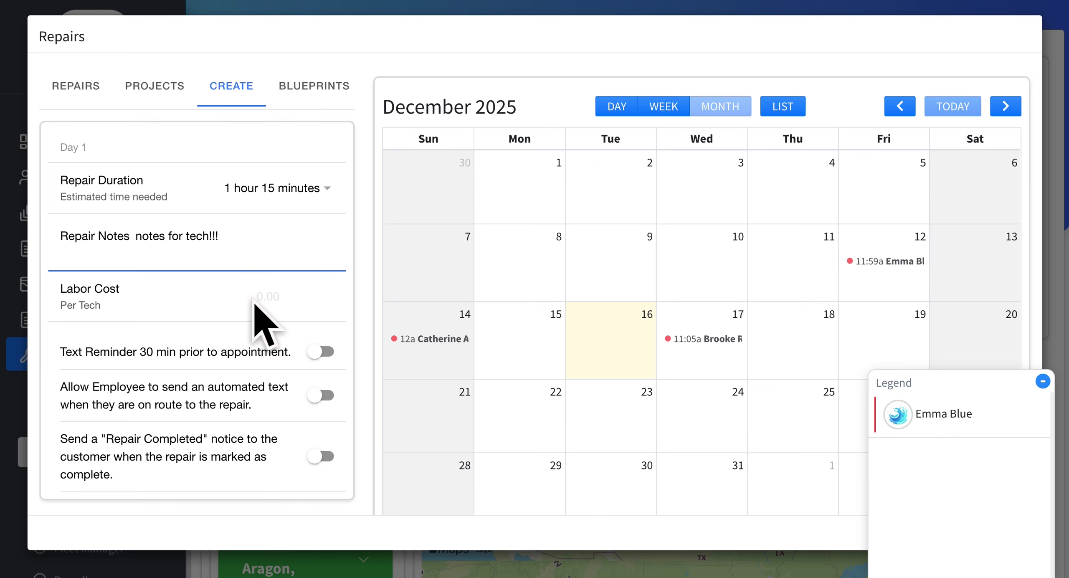
Enable the 30-minute text reminder, en-route employee text and "Repair Completed" notice for the blueprint, and save it.
scroll(280, 287, "down", 1)
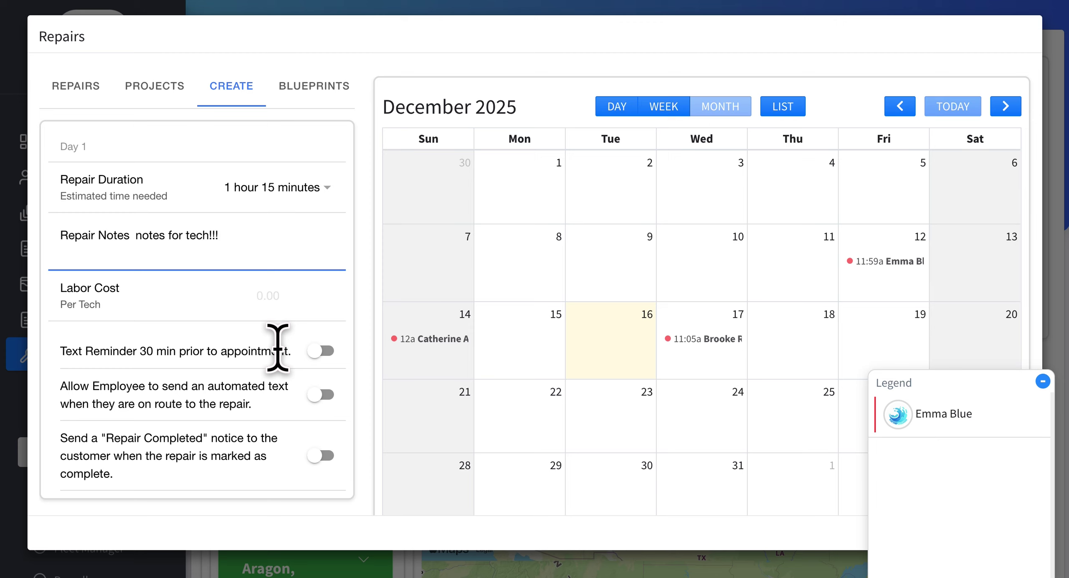
left_click(324, 353)
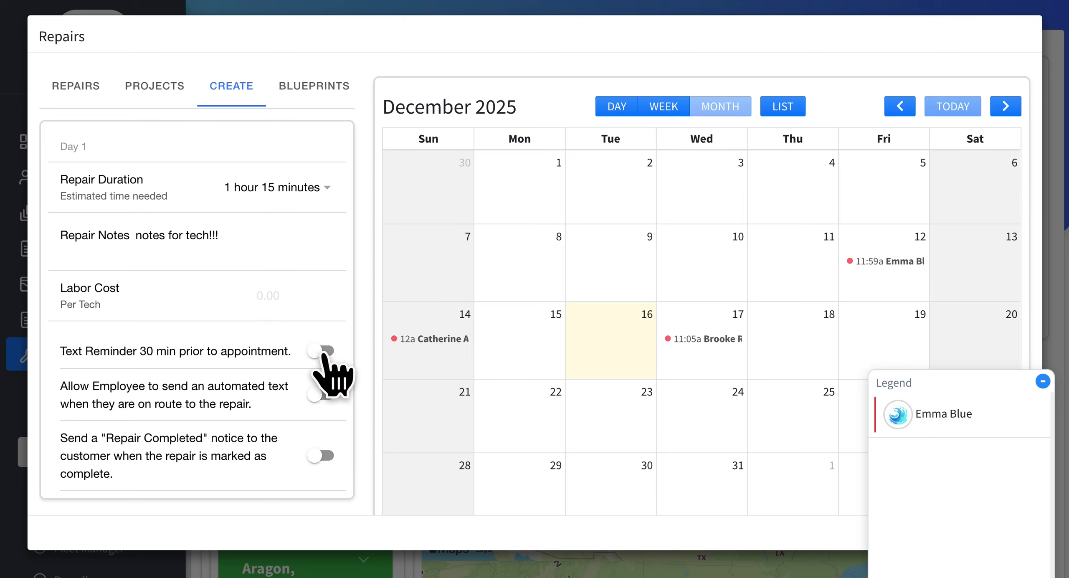
left_click(328, 397)
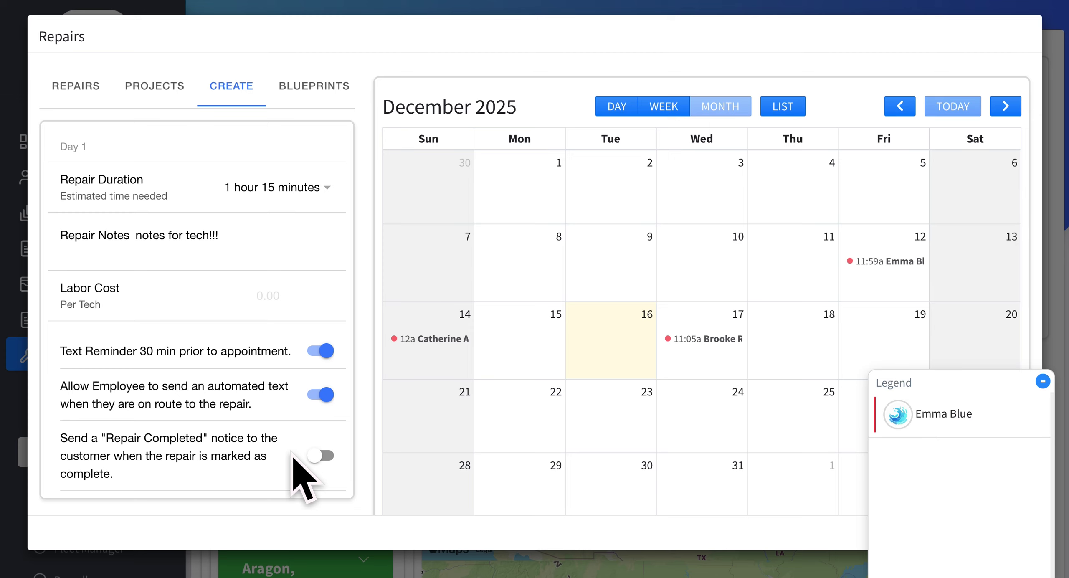
left_click(325, 455)
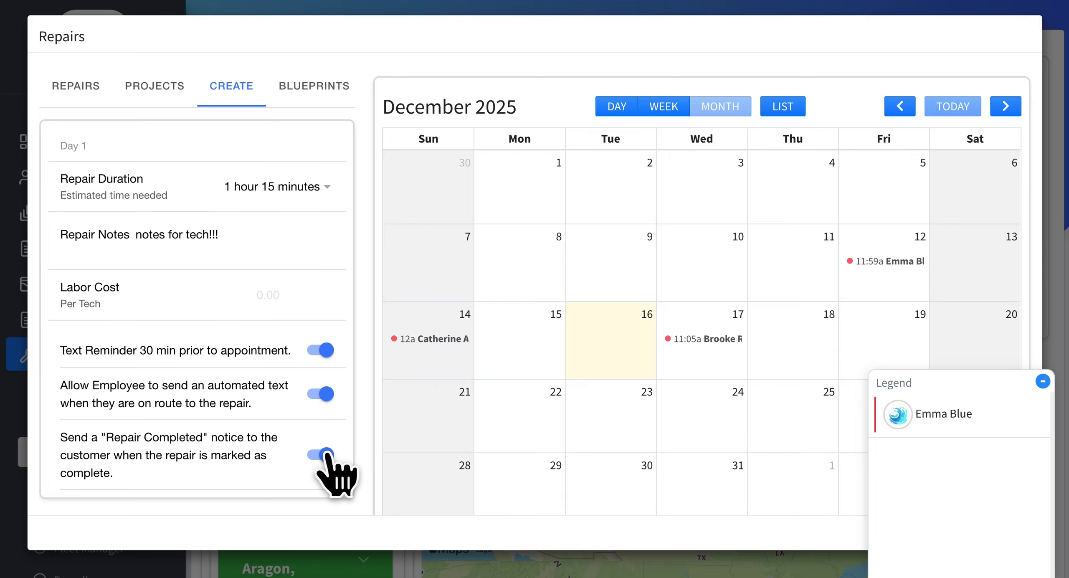
scroll(263, 453, "down", 4)
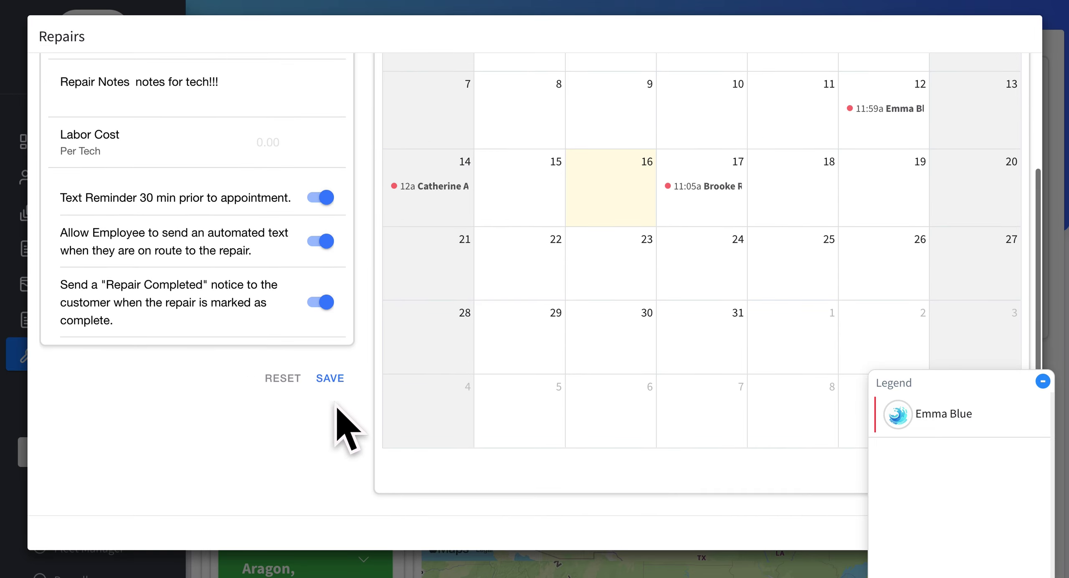
left_click(328, 378)
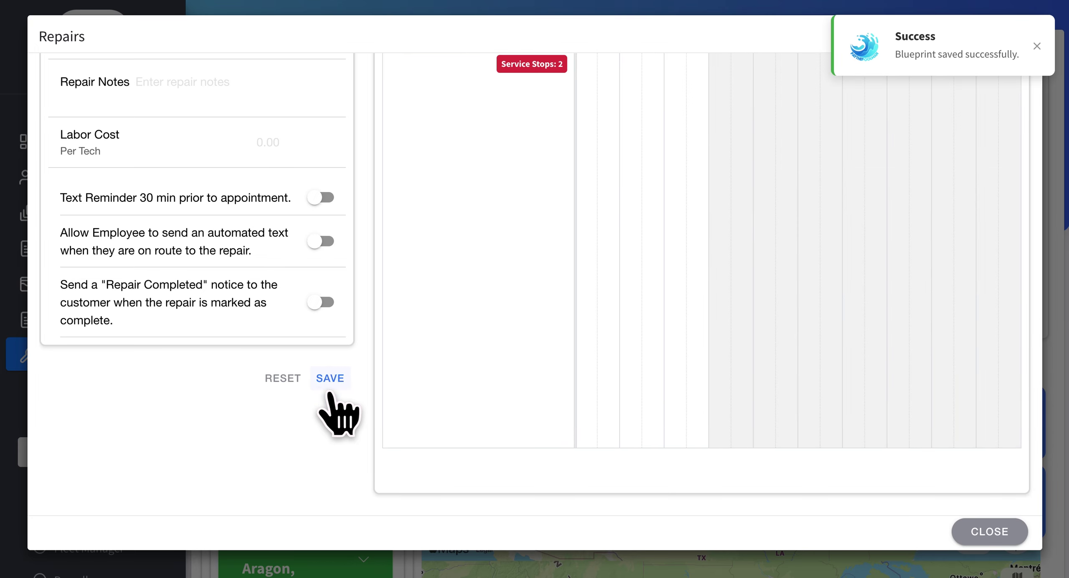
View the list of saved blueprints.
scroll(334, 400, "up", 5)
left_click(336, 86)
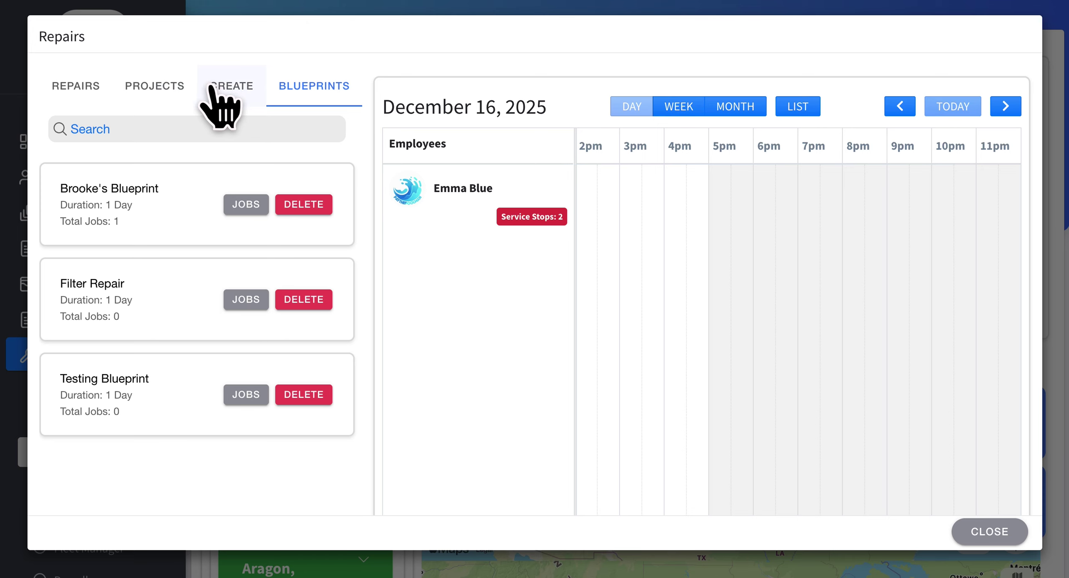
left_click(185, 86)
Create a new repair/project for the customer found by searching "cath" and apply Testing Blueprint to it.
left_click(238, 86)
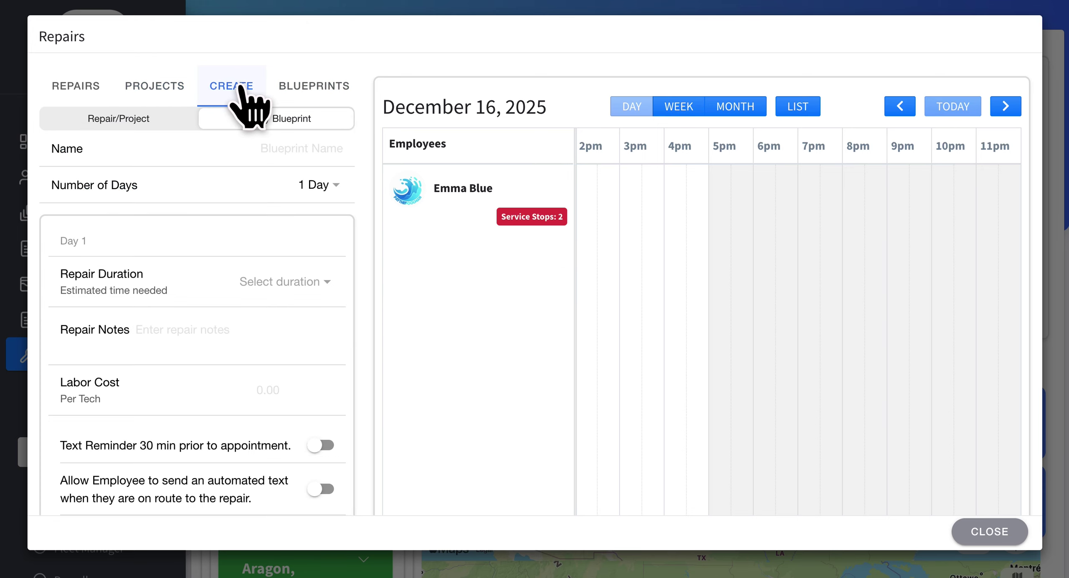
left_click(142, 120)
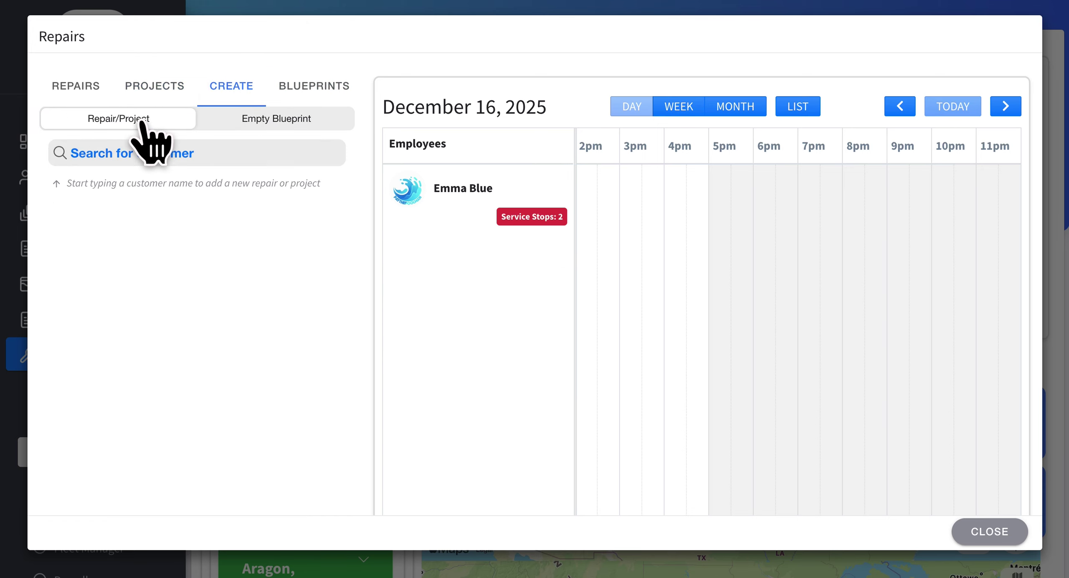
left_click(97, 153)
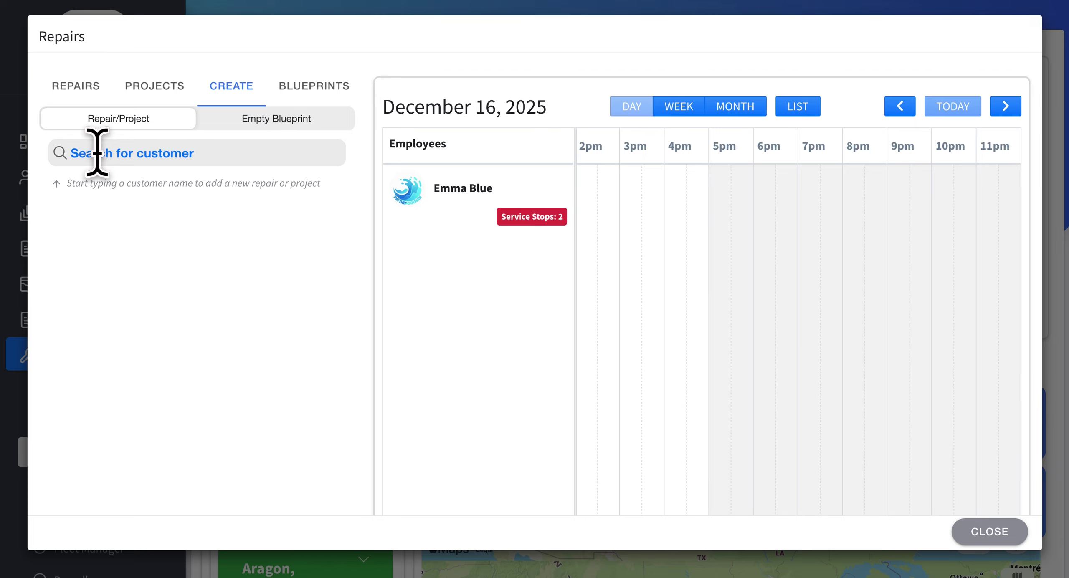
type("cath")
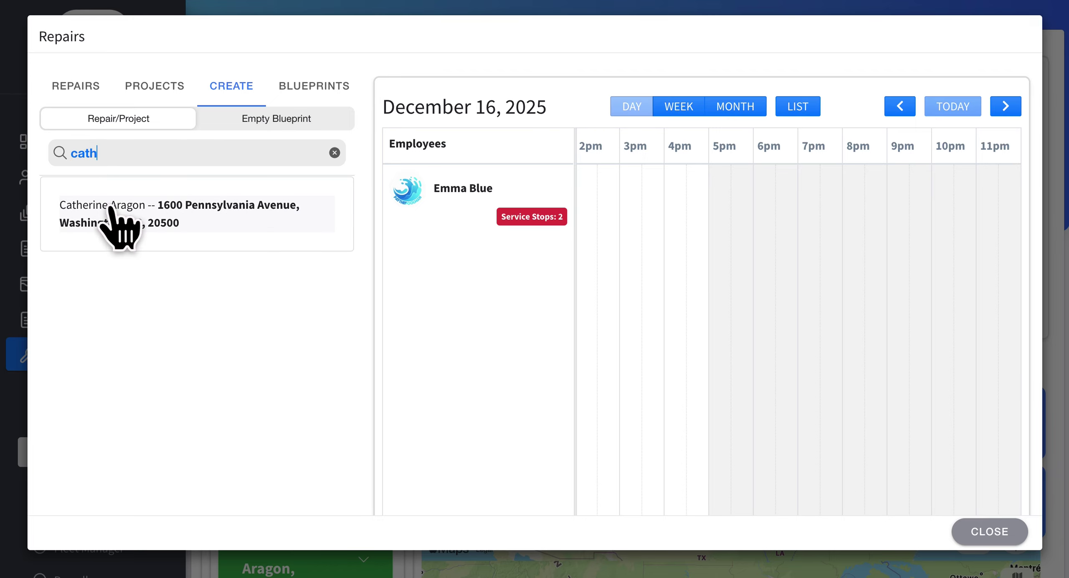
left_click(111, 210)
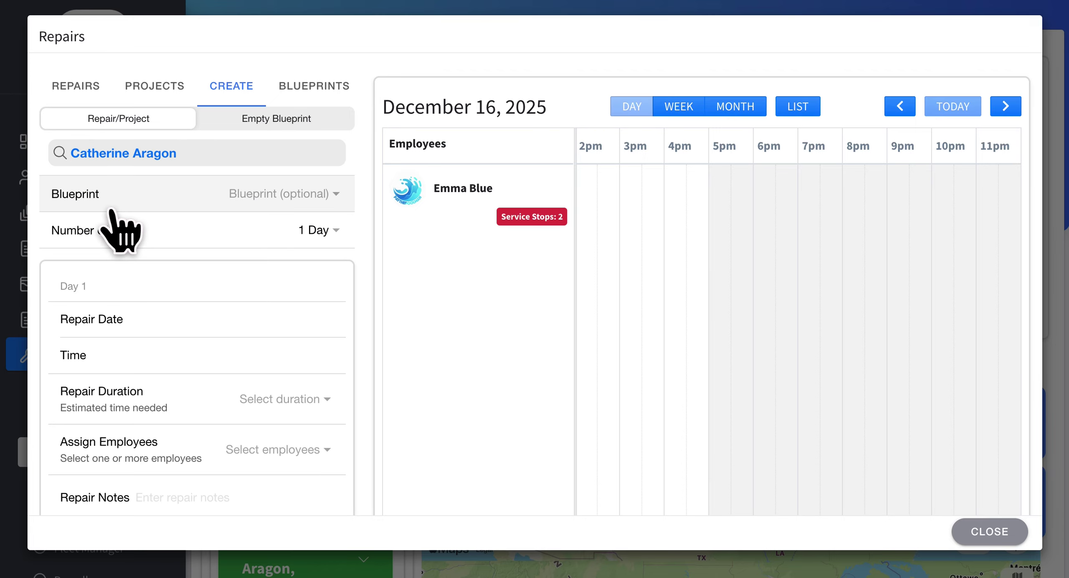
left_click(335, 193)
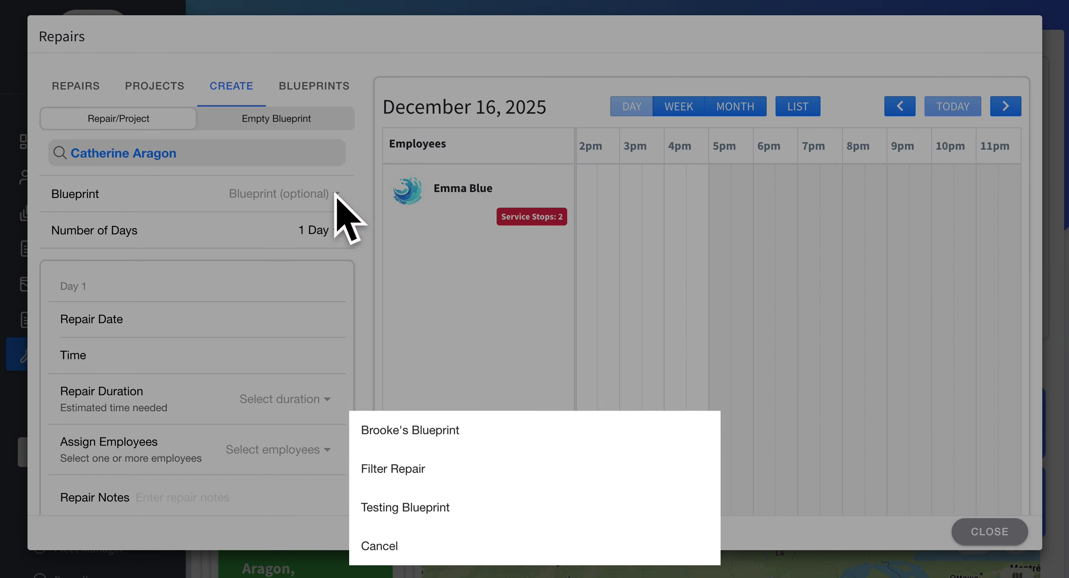
left_click(464, 503)
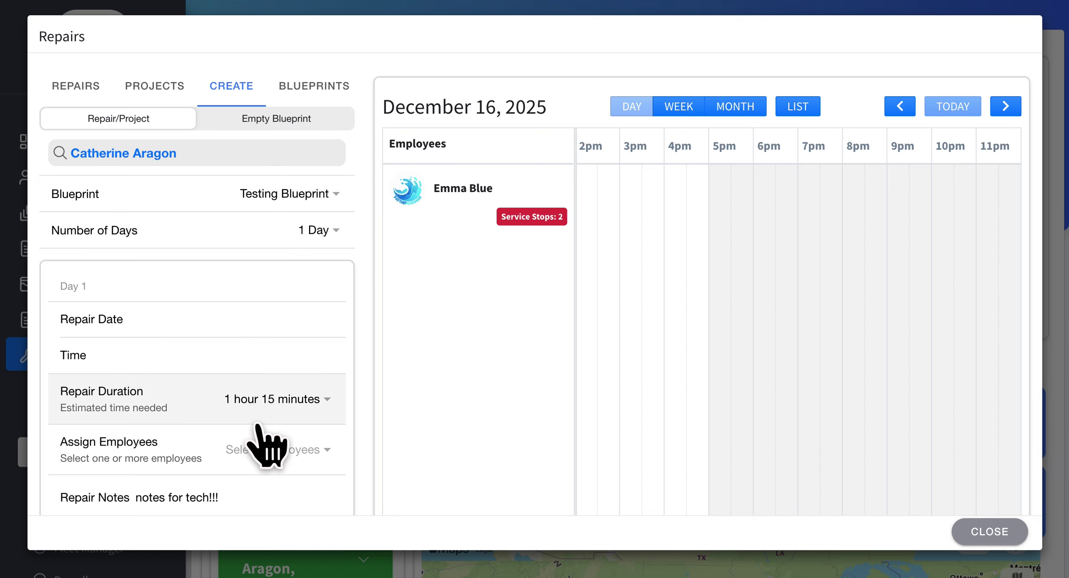
Schedule the Day 1 repair for December 23, 2025 at 9:20 AM.
left_click(275, 319)
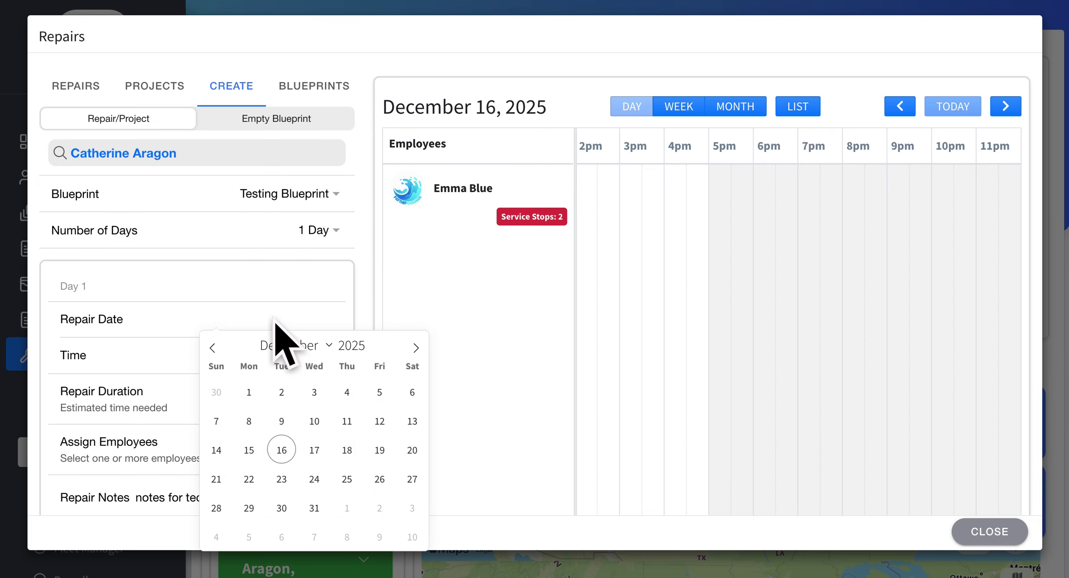
left_click(283, 479)
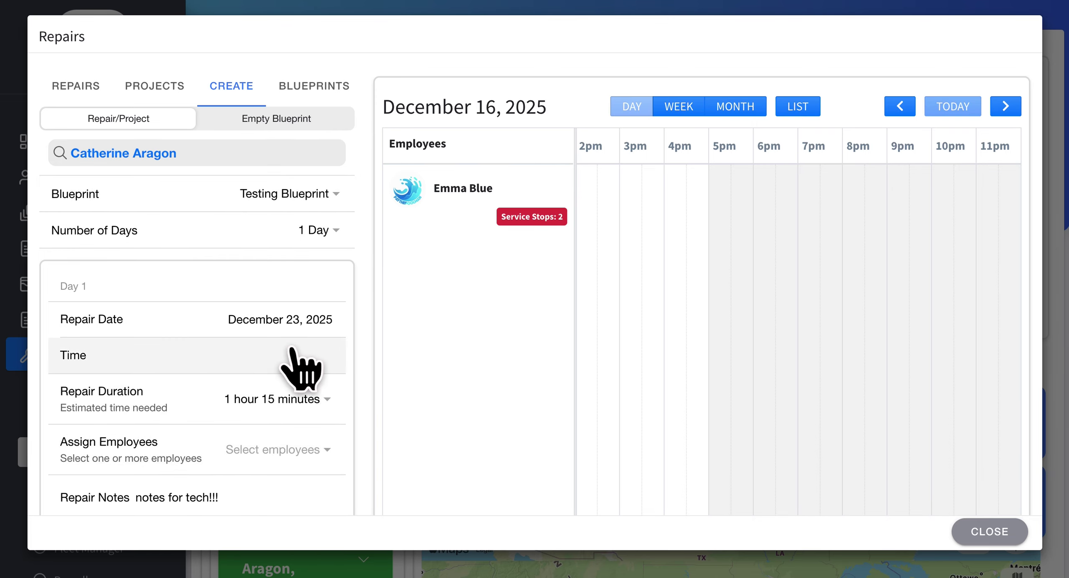
left_click(298, 357)
left_click(499, 455)
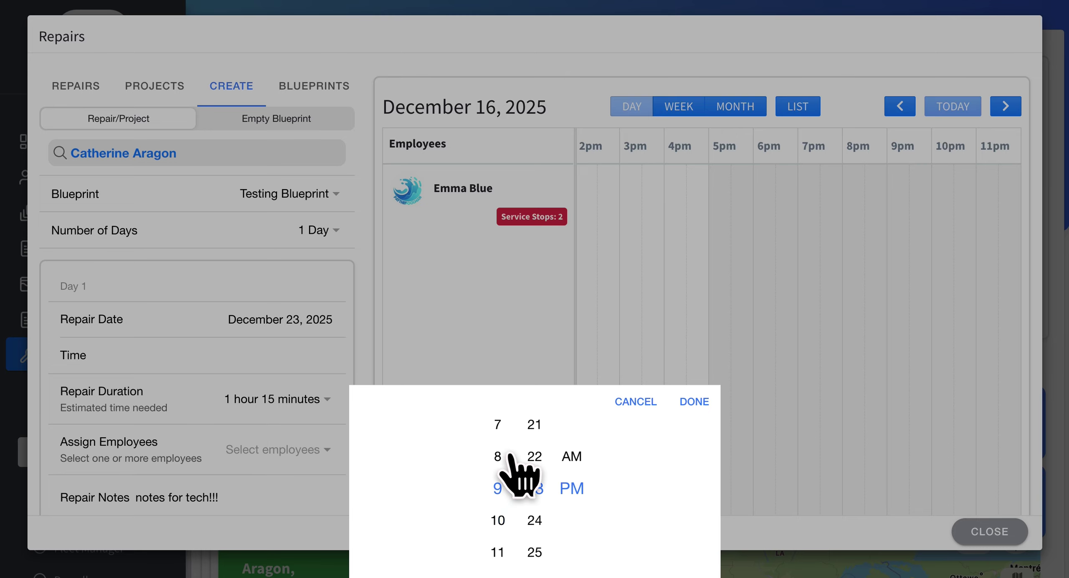
left_click(528, 426)
left_click(537, 452)
left_click(577, 457)
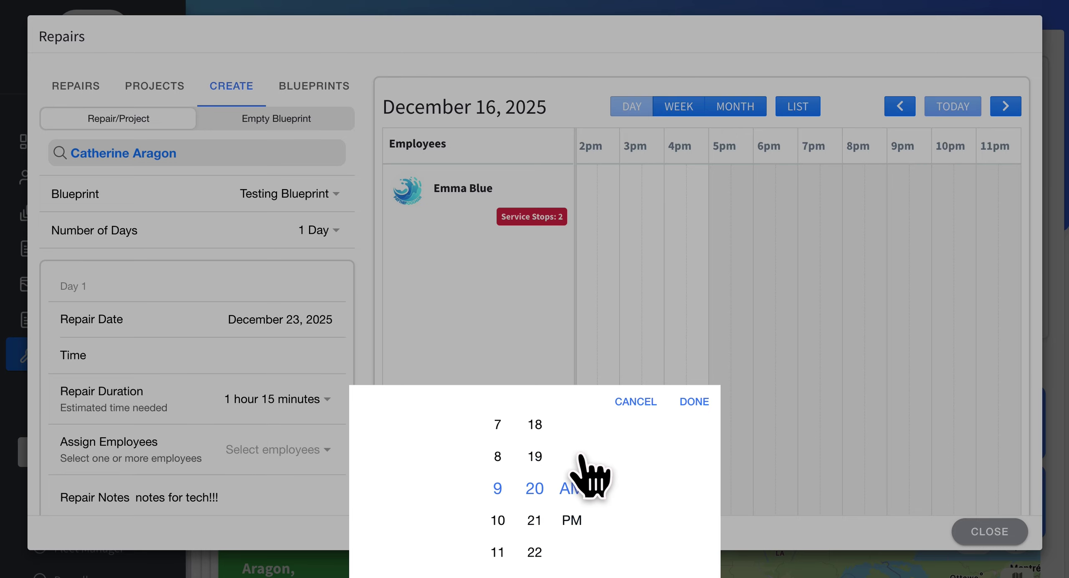
left_click(702, 400)
Assign the available employee to the repair and review its remaining note import, repair request and notification options.
scroll(266, 439, "down", 3)
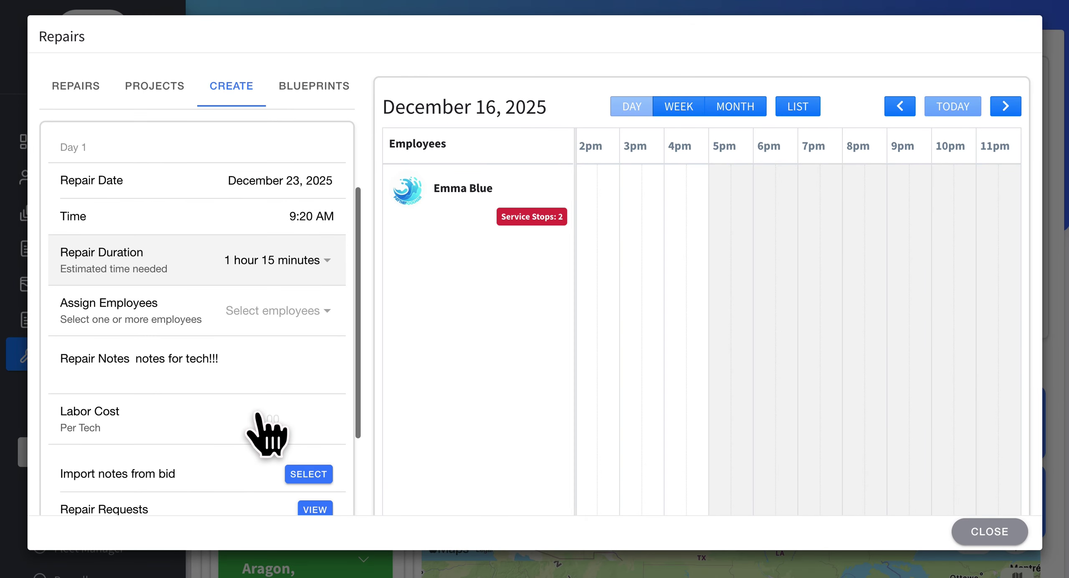
left_click(286, 297)
left_click(456, 300)
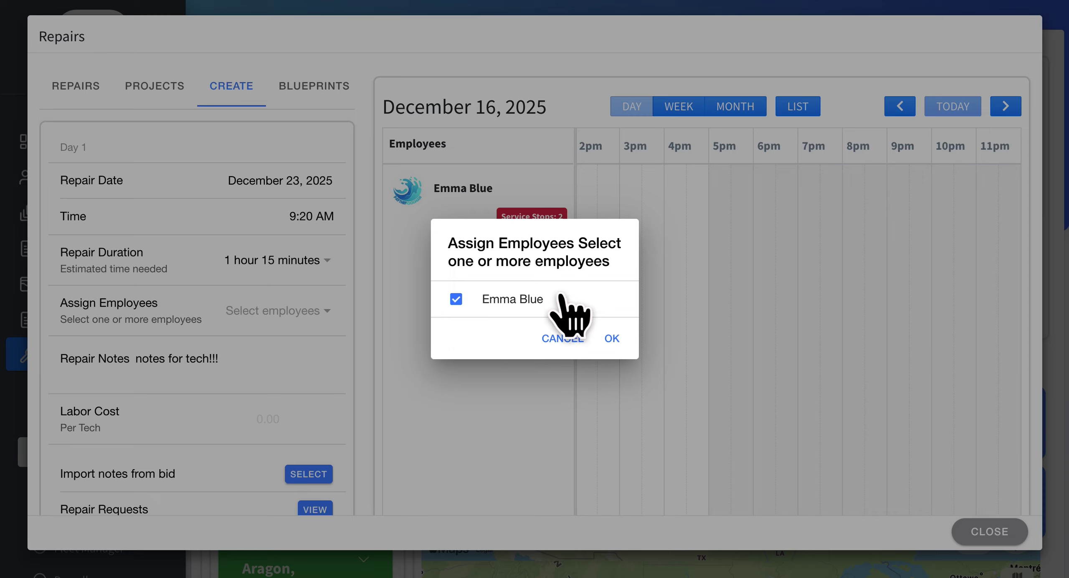
left_click(612, 338)
scroll(267, 421, "down", 3)
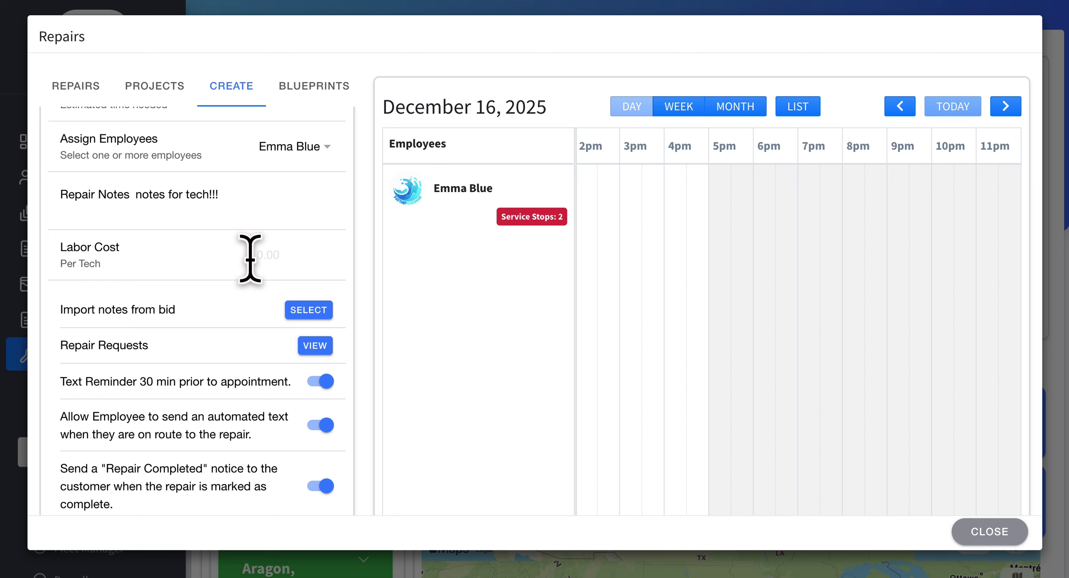
scroll(252, 272, "down", 3)
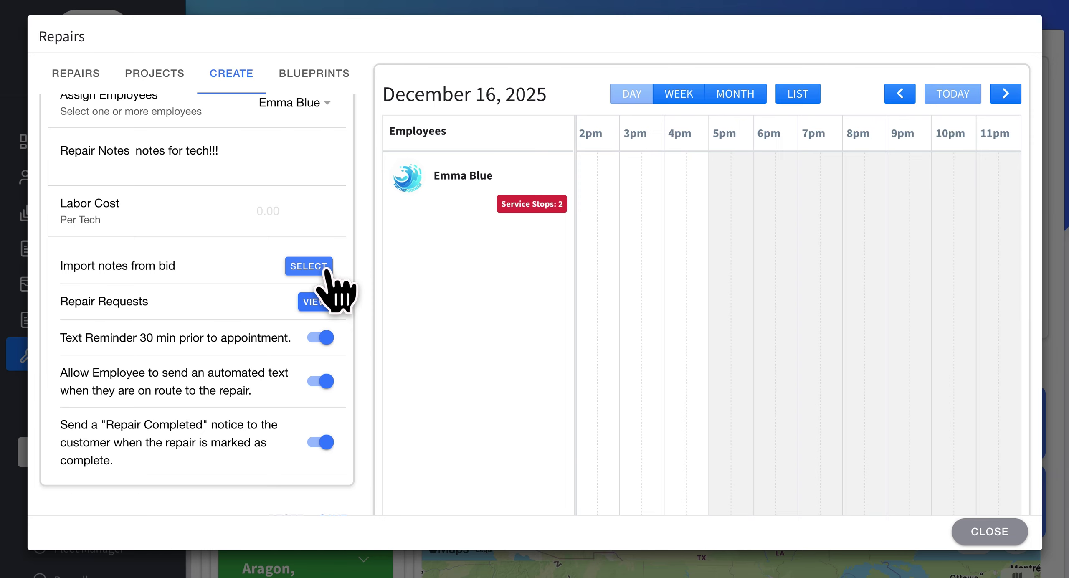
scroll(334, 309, "down", 3)
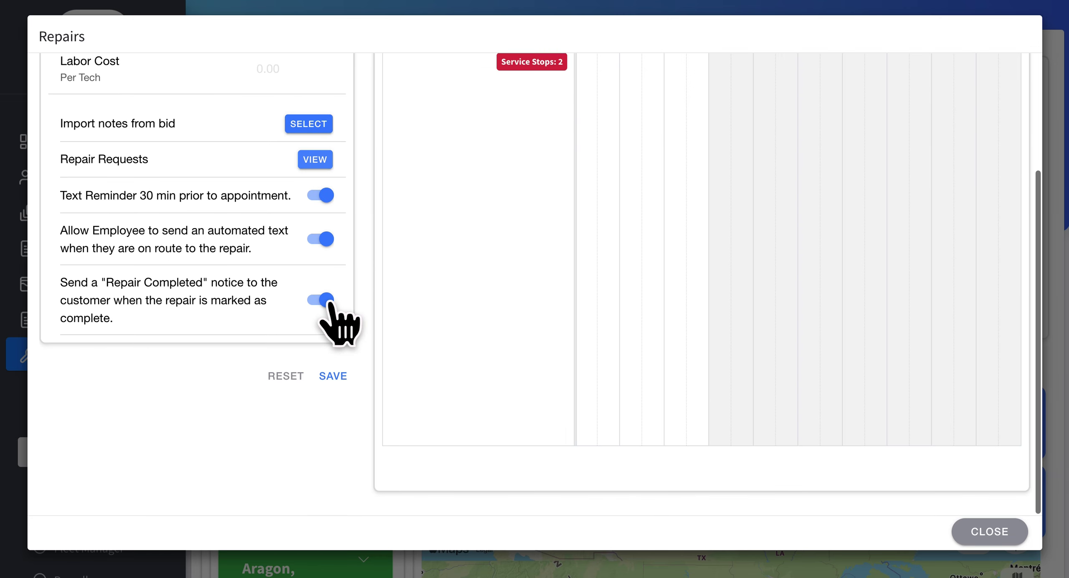
Save the scheduled repair without saving it as a new blueprint.
left_click(332, 377)
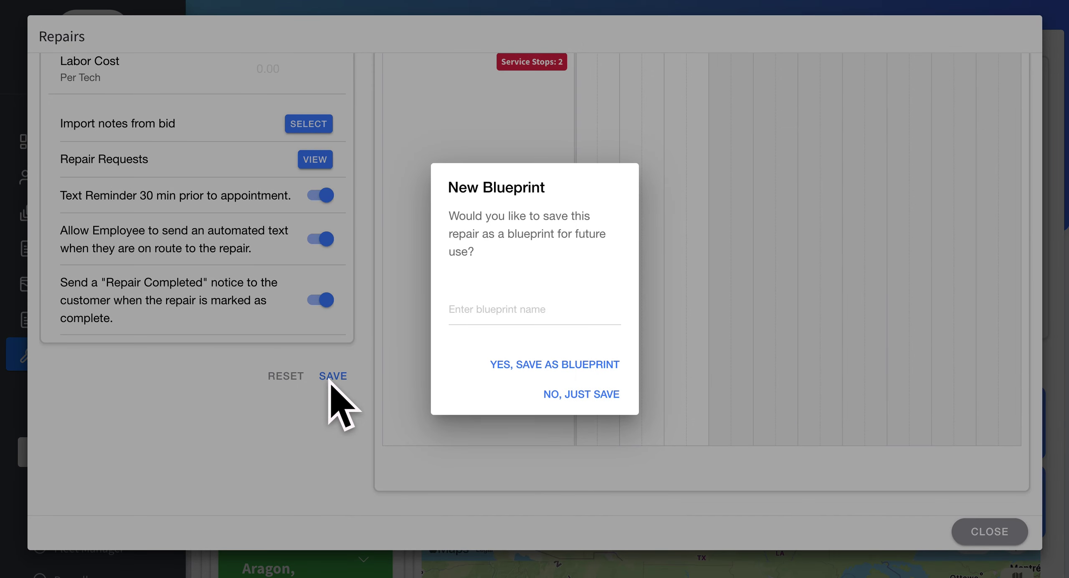
left_click(560, 396)
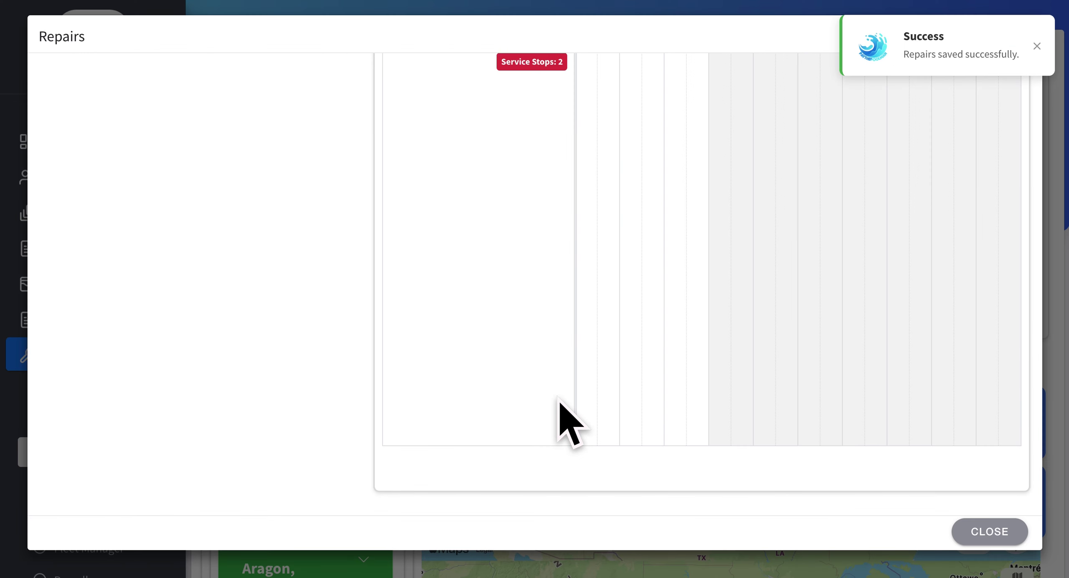
Show the repair calendar by month and review the repair info of the December 23 appointment at 9:20 AM.
left_click(722, 108)
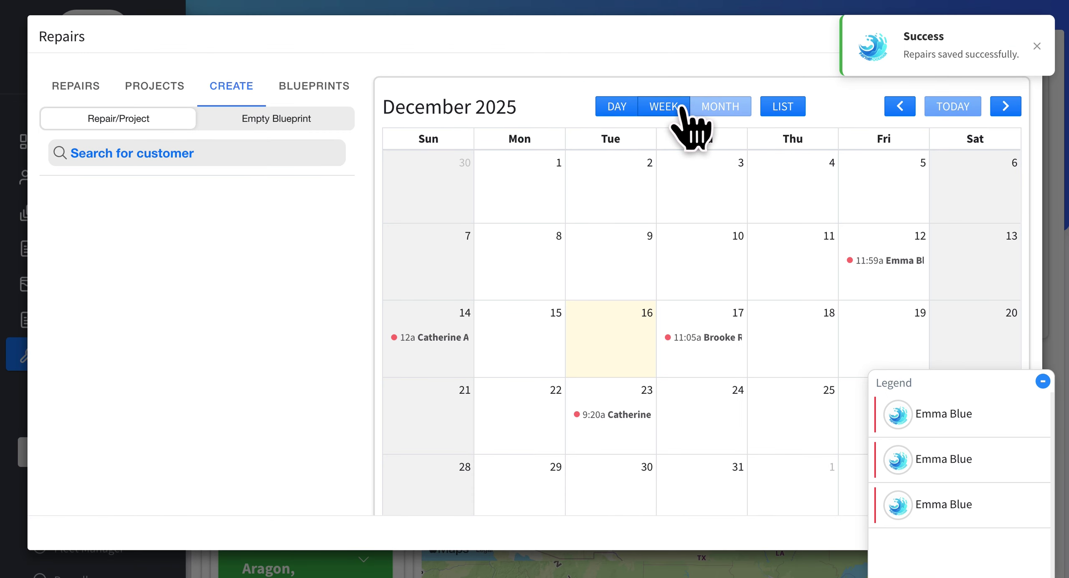
left_click(627, 414)
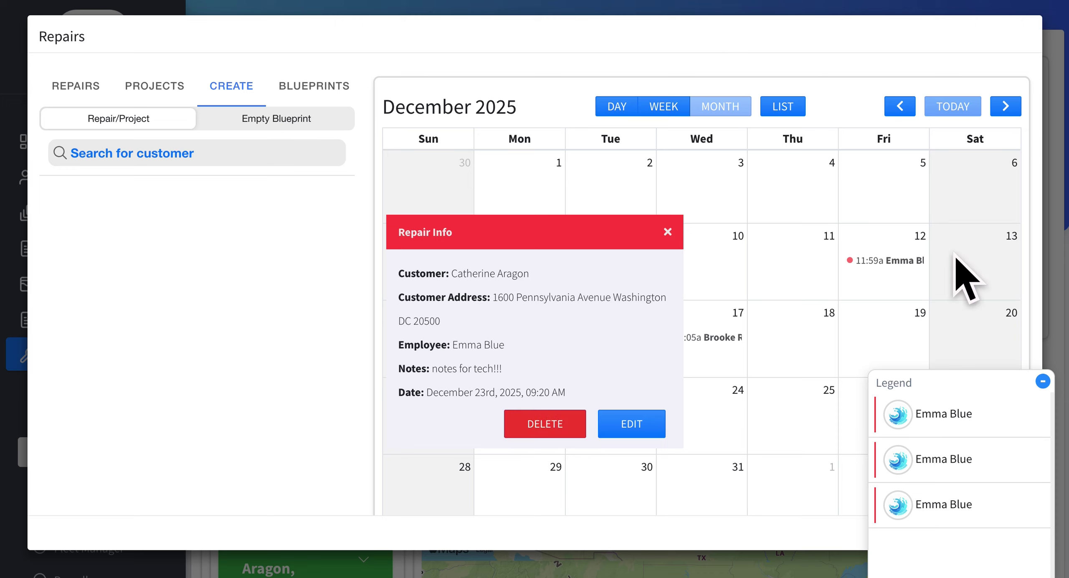
scroll(172, 394, "down", 4)
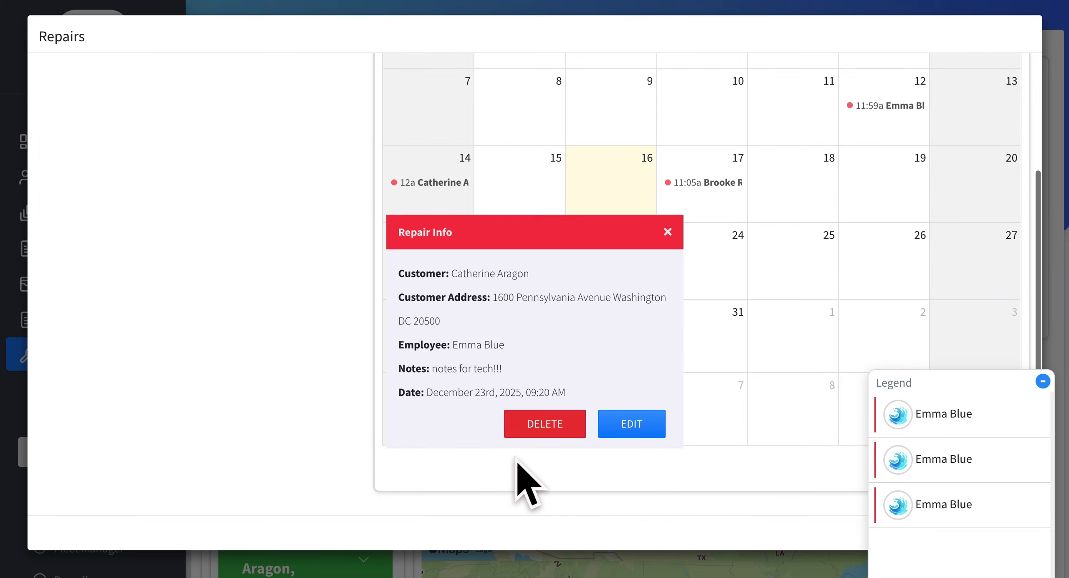
left_click(667, 232)
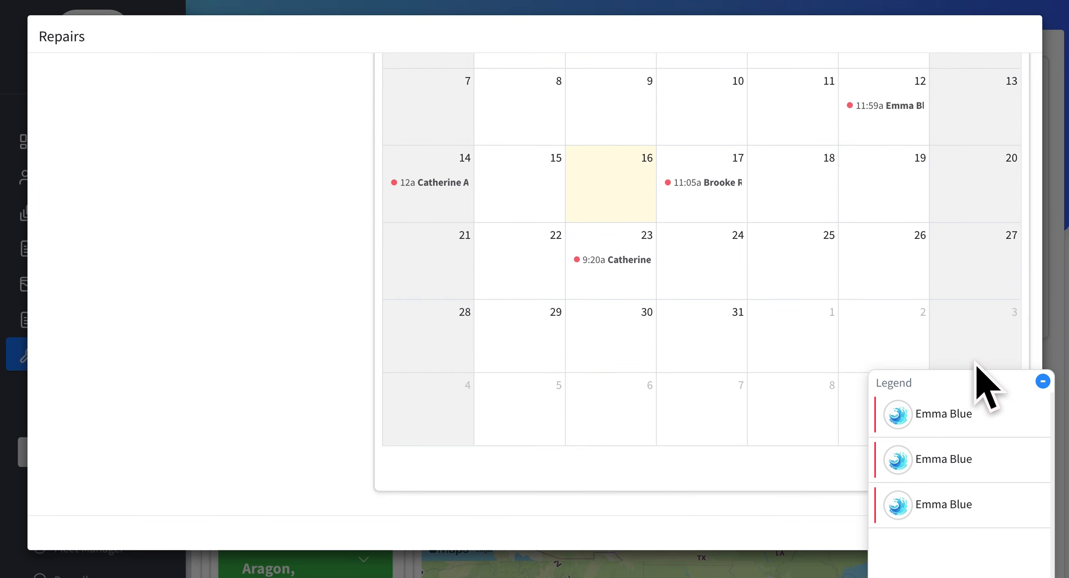
Collapse the calendar legend, close the Repairs window and return to the main Dashboard.
left_click(1042, 380)
left_click(986, 531)
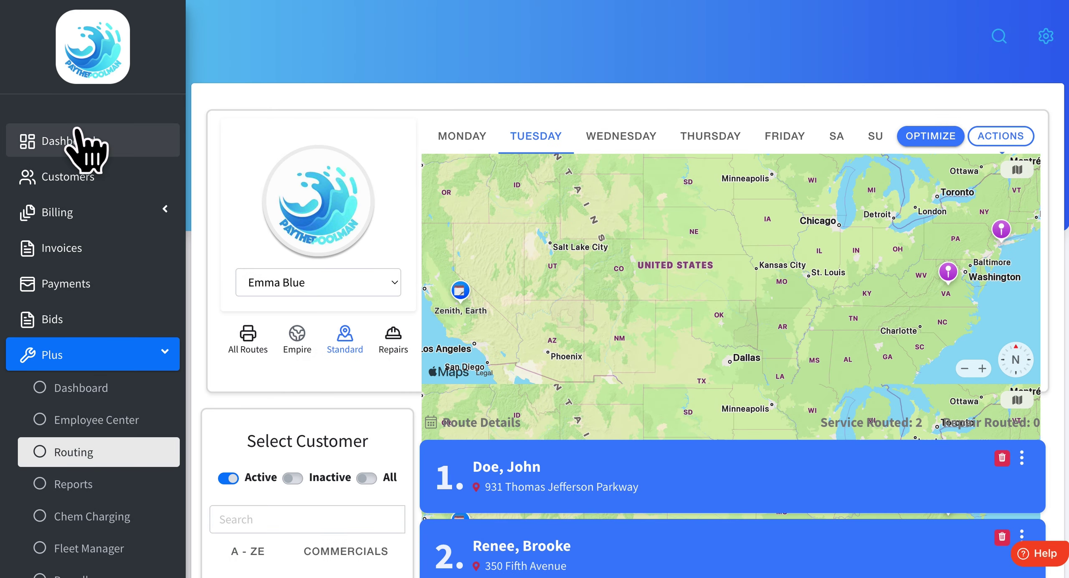
left_click(77, 134)
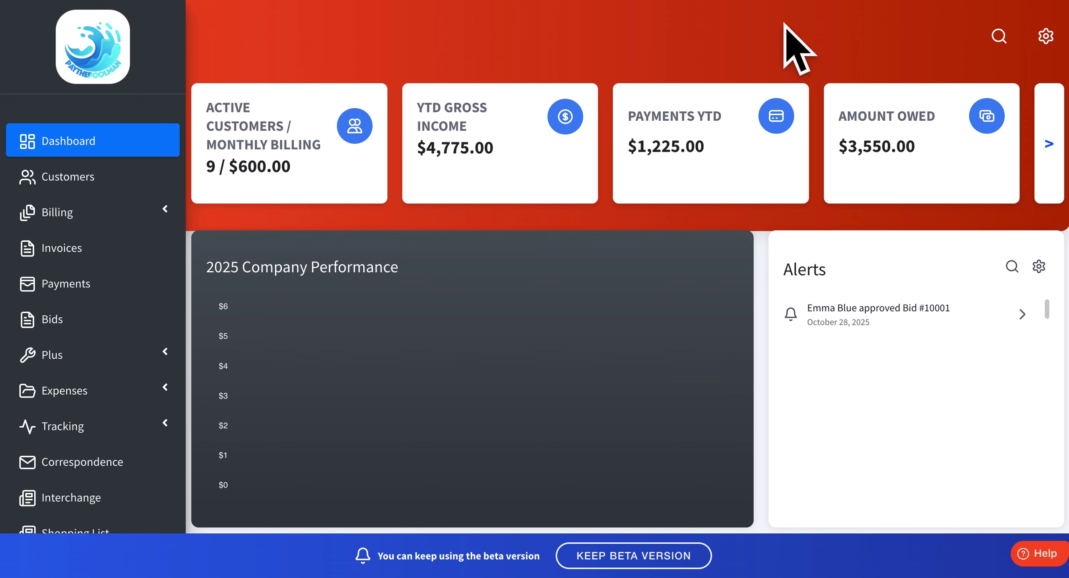